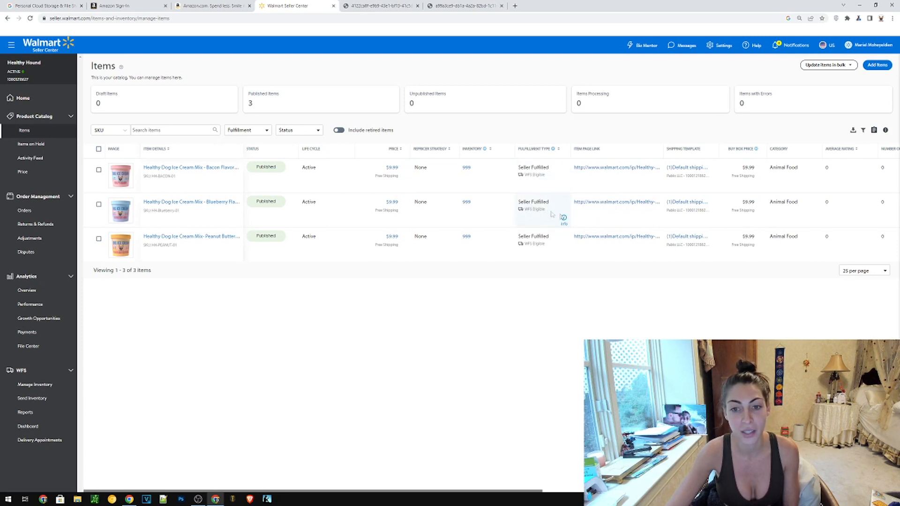
Start an inbound order for the Blueberry Flavored Dog Treat item from the Walmart Fulfillment Services inventory.
{"action": "mouse_move", "coordinate": [564, 218]}
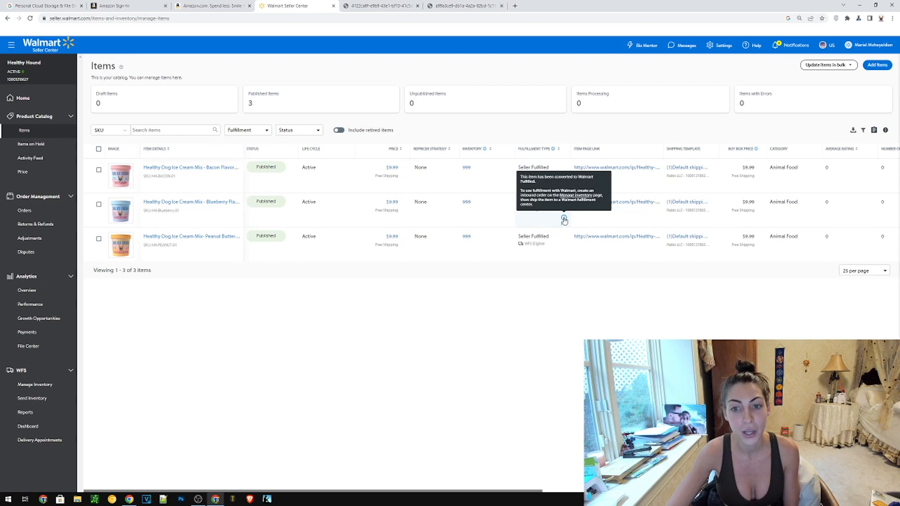
{"action": "left_click", "coordinate": [574, 196]}
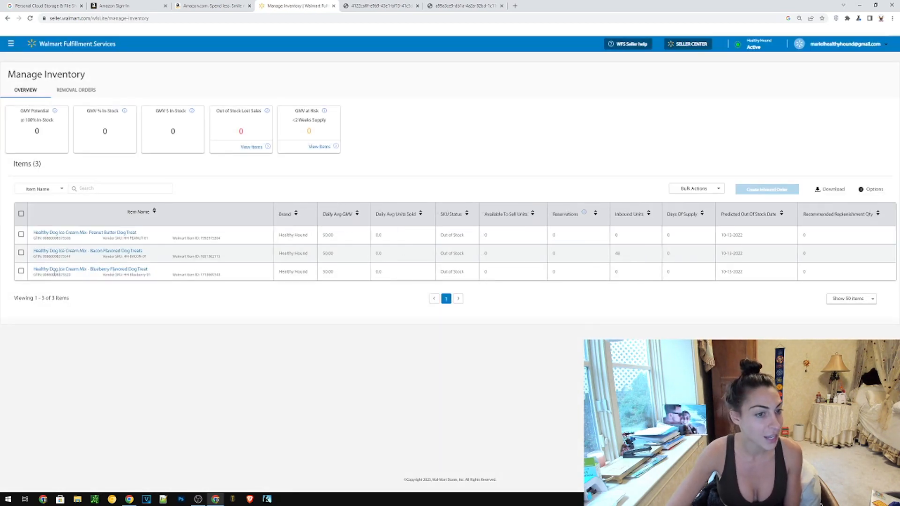
{"action": "left_click", "coordinate": [21, 271]}
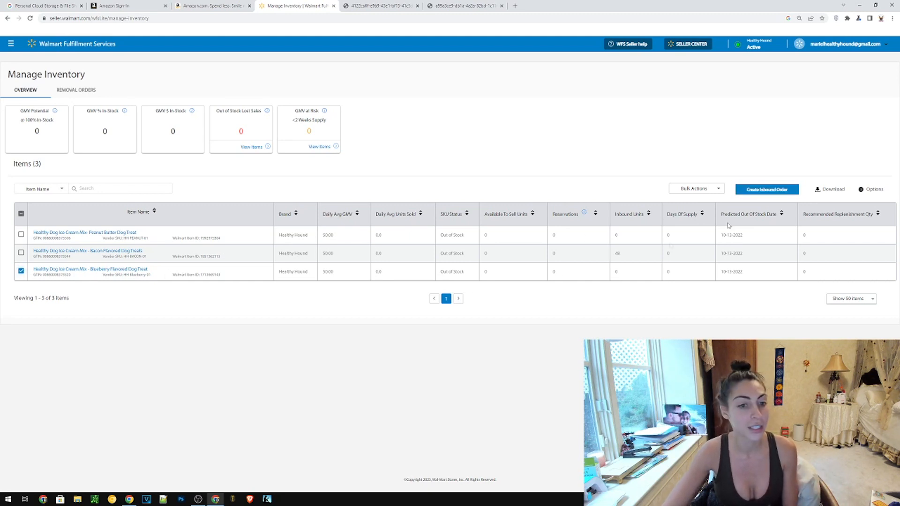
{"action": "left_click", "coordinate": [766, 190]}
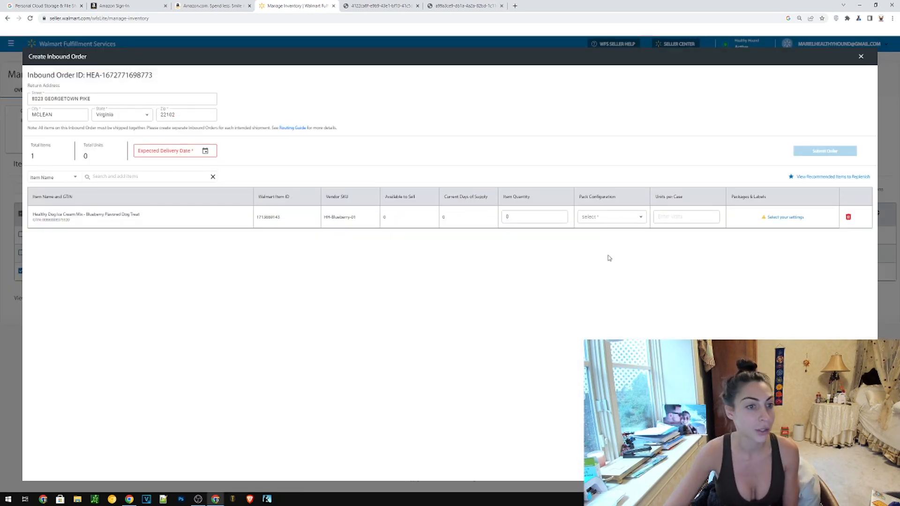
Set the inbound order's expected delivery date to 01/10/2023.
{"action": "left_click", "coordinate": [206, 151]}
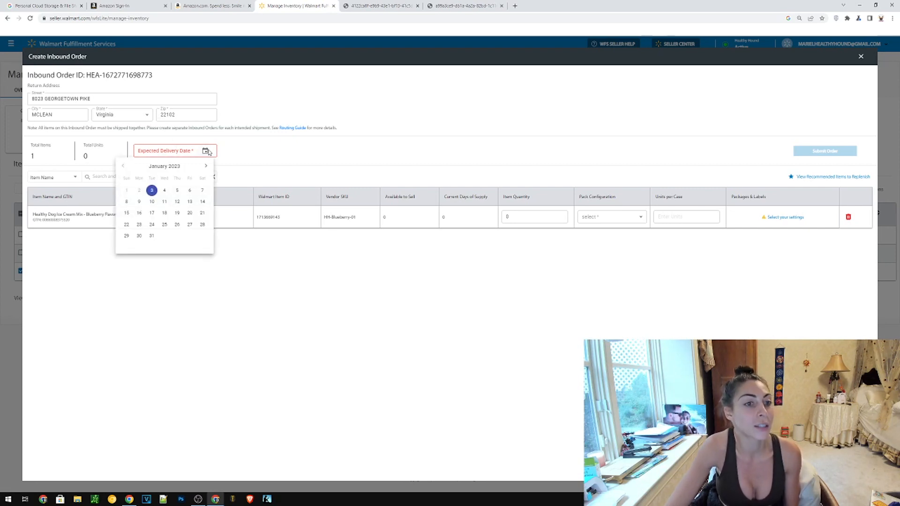
{"action": "left_click", "coordinate": [152, 201]}
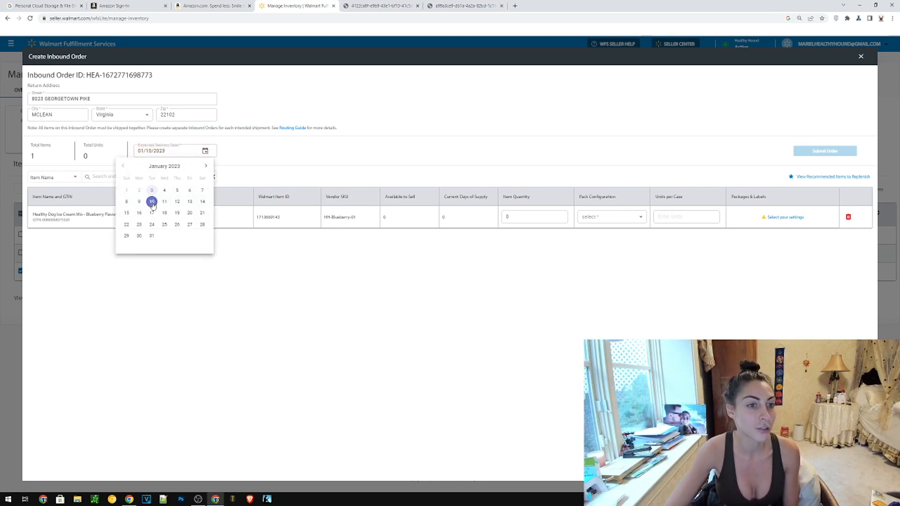
{"action": "left_click", "coordinate": [289, 152]}
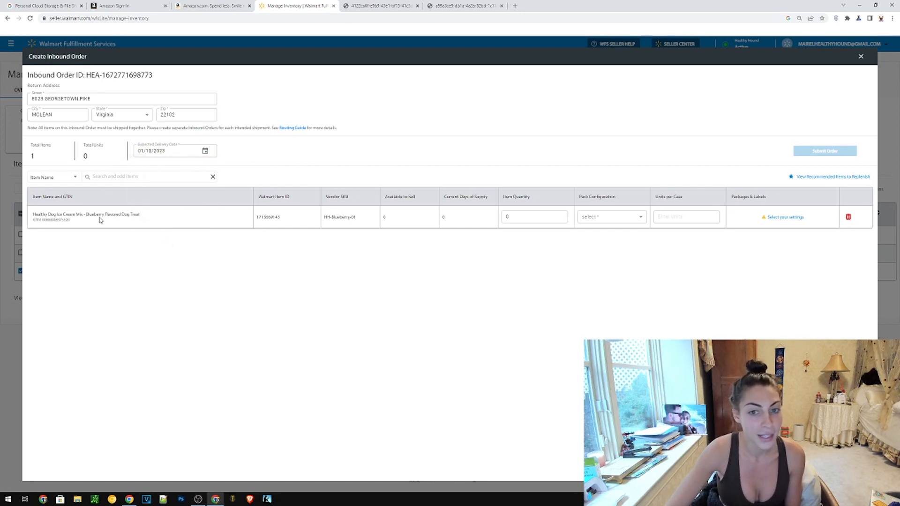
Set the blueberry item's quantity to 24, its pack configuration to Case-Pack and its units per case to 24.
{"action": "left_click", "coordinate": [519, 217]}
{"action": "key", "text": "BackSpace"}
{"action": "type", "text": "24"}
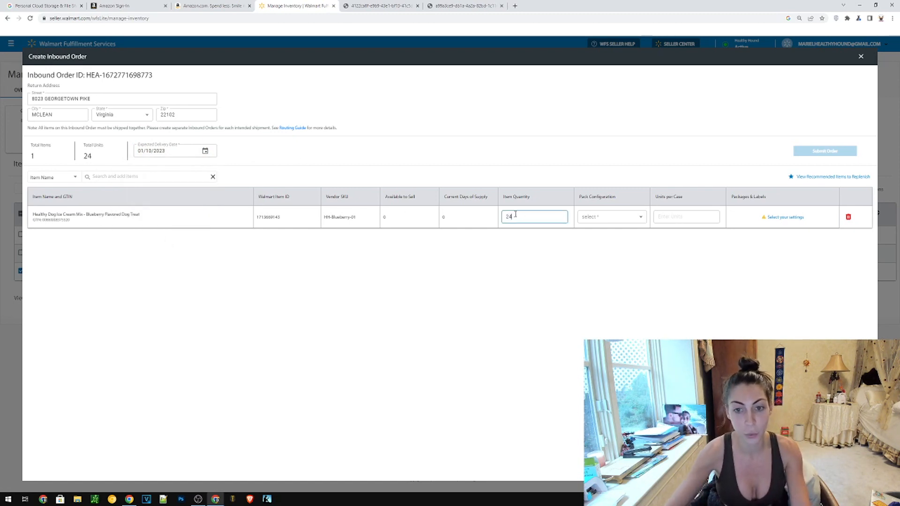
{"action": "left_click", "coordinate": [628, 217]}
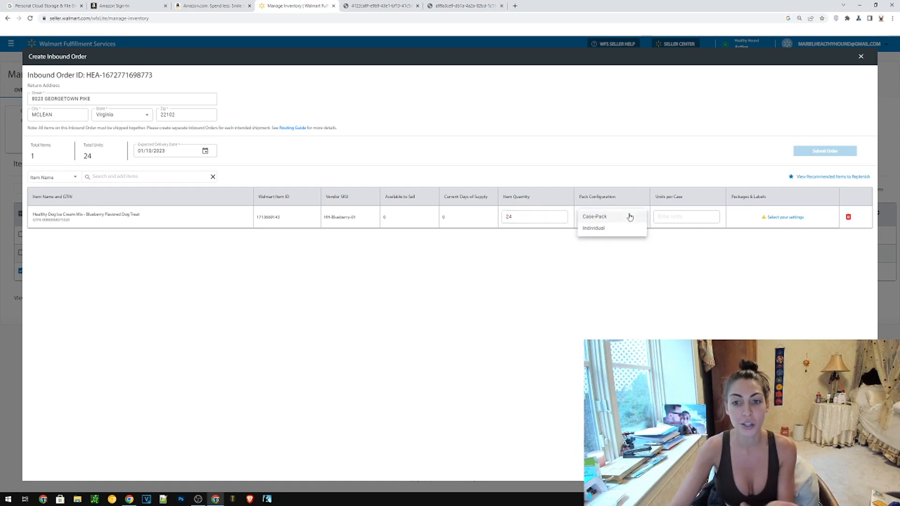
{"action": "left_click", "coordinate": [626, 217]}
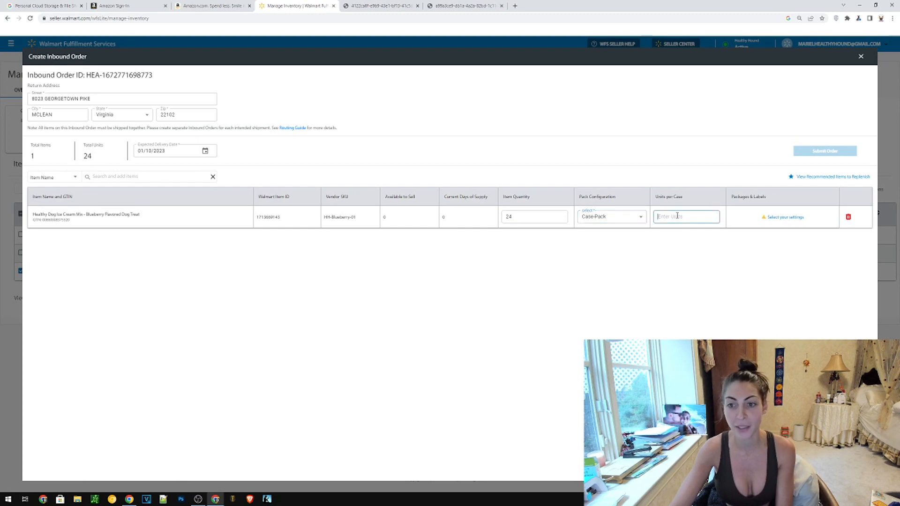
{"action": "type", "text": "24"}
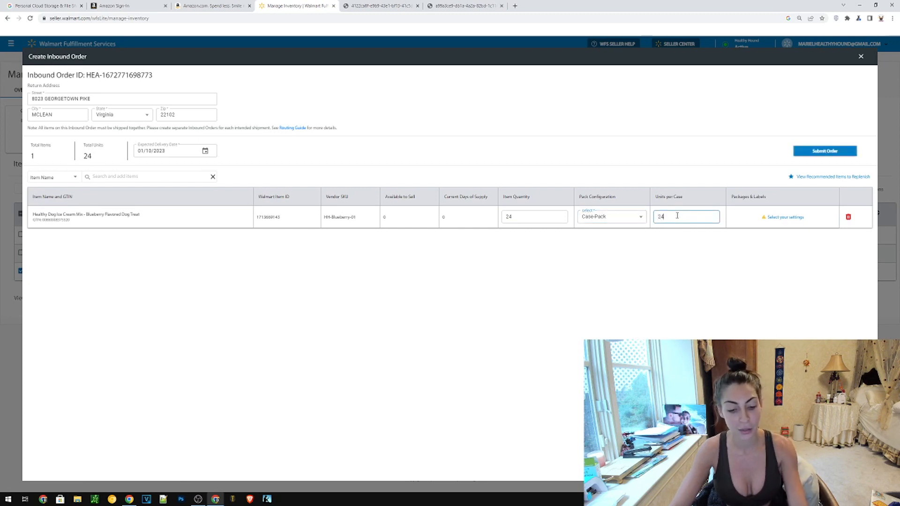
Add the Standard Label service to the item's package and label settings and save them.
{"action": "left_click", "coordinate": [793, 219]}
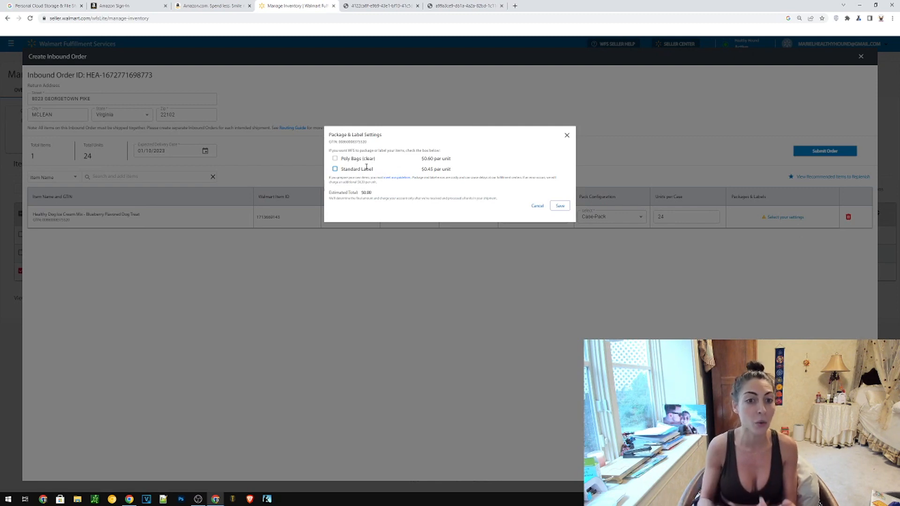
{"action": "left_click", "coordinate": [334, 168]}
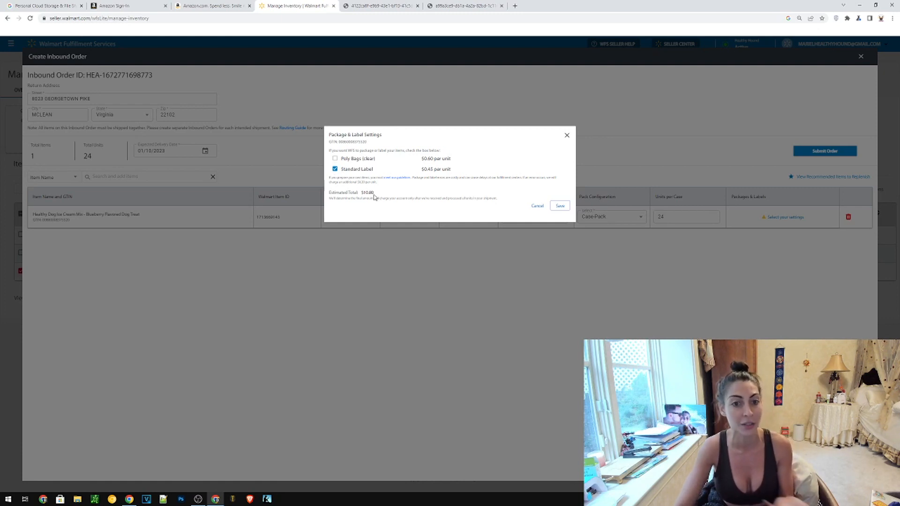
{"action": "left_click", "coordinate": [563, 206]}
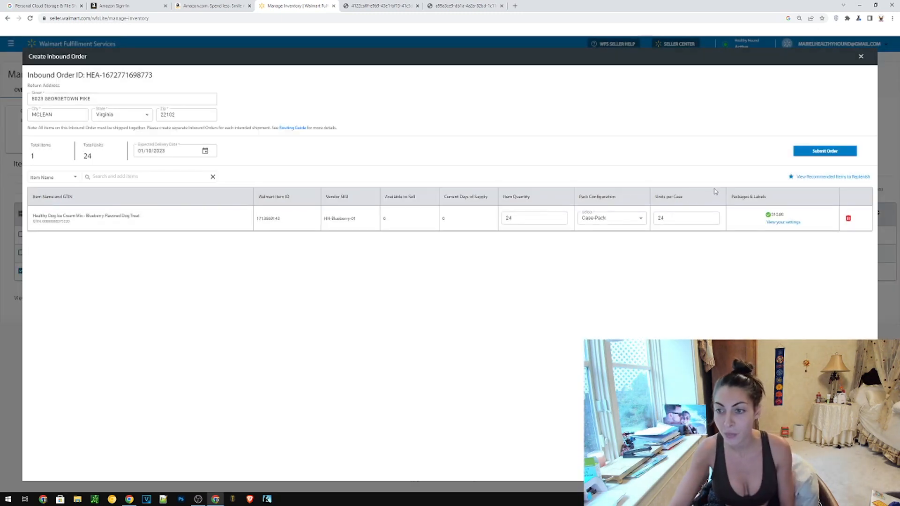
Submit the inbound order, view its shipments and acknowledge the order summary.
{"action": "left_click", "coordinate": [815, 152]}
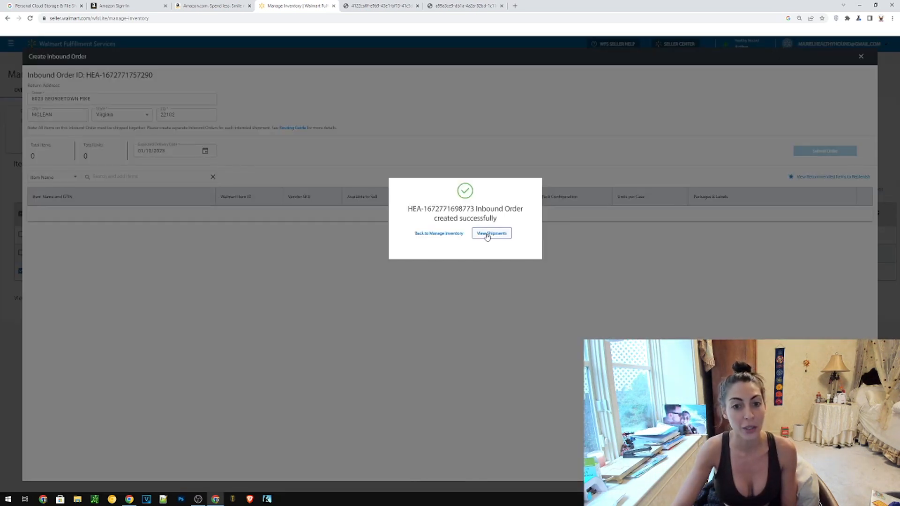
{"action": "left_click", "coordinate": [487, 234]}
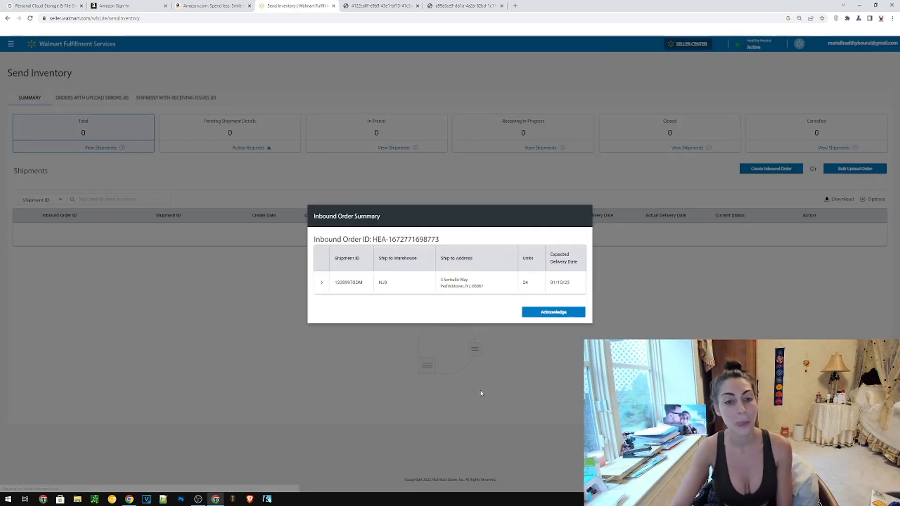
{"action": "left_click", "coordinate": [553, 312]}
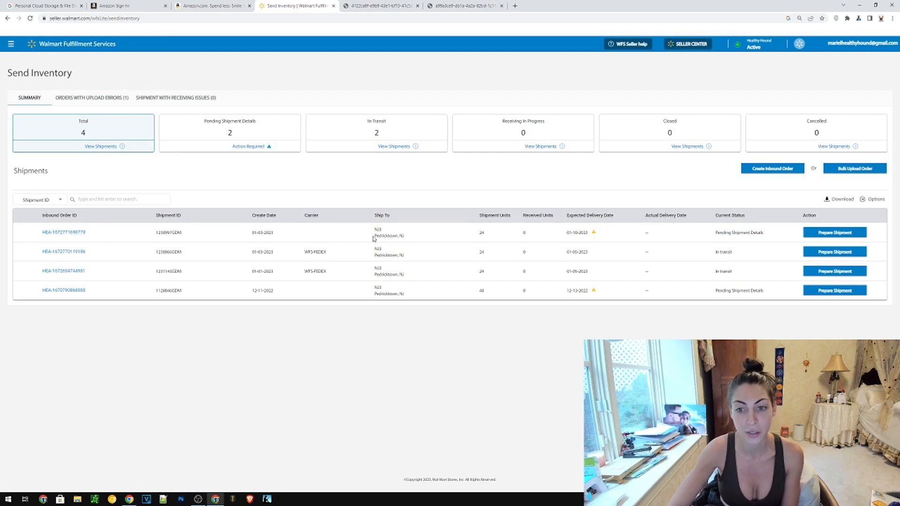
Prepare the newly created shipment and choose Small Parcel shipping with the WFS Preferred Carrier.
{"action": "left_click", "coordinate": [814, 235]}
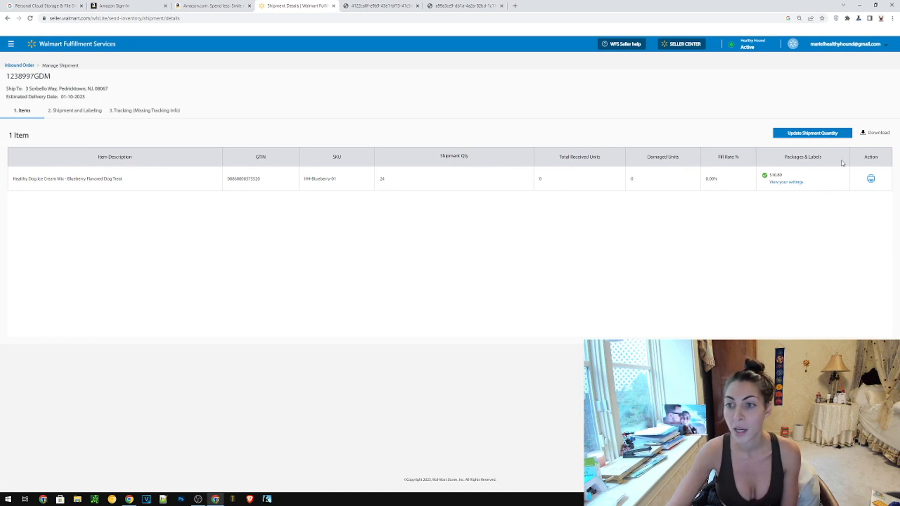
{"action": "left_click", "coordinate": [76, 111]}
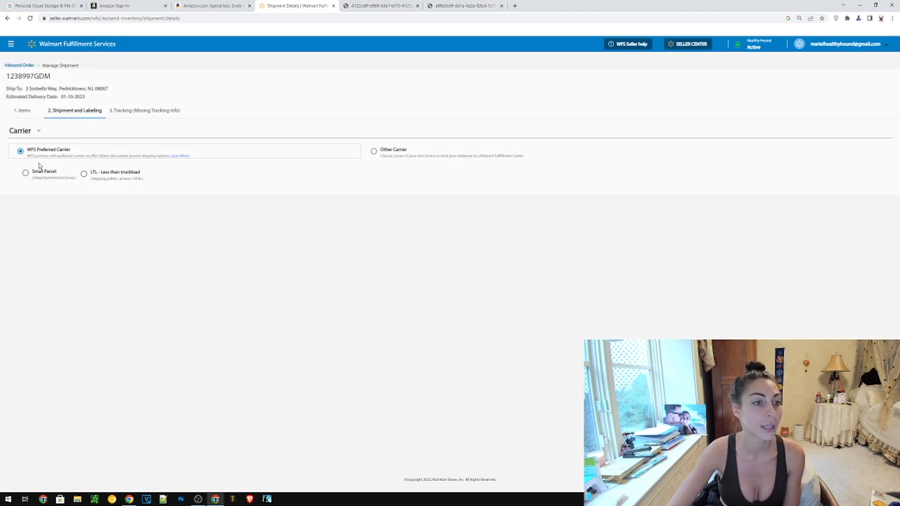
{"action": "left_click", "coordinate": [25, 173]}
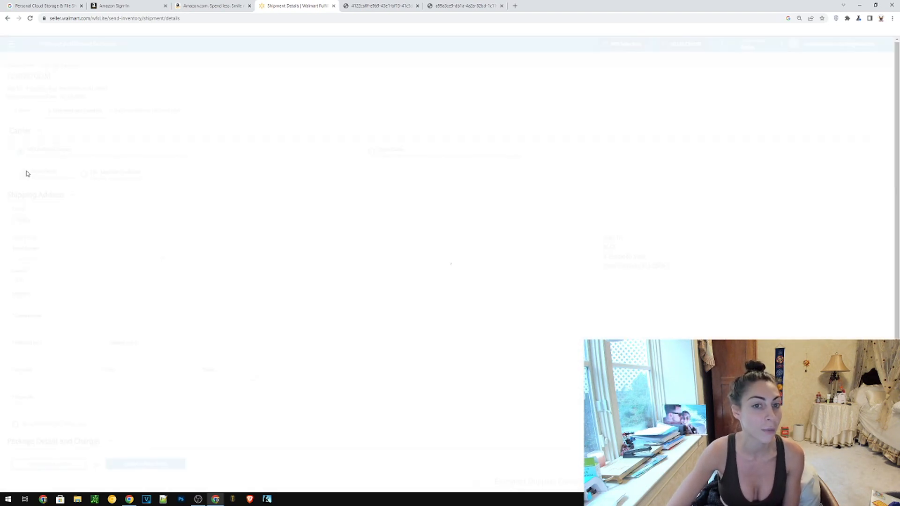
{"action": "scroll", "coordinate": [94, 234], "scroll_direction": "down", "scroll_amount": 2}
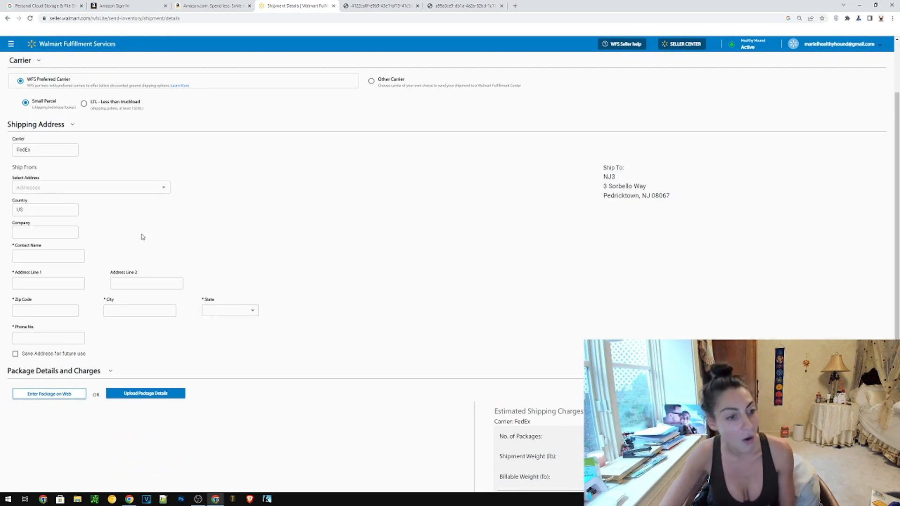
{"action": "scroll", "coordinate": [143, 237], "scroll_direction": "up", "scroll_amount": 1}
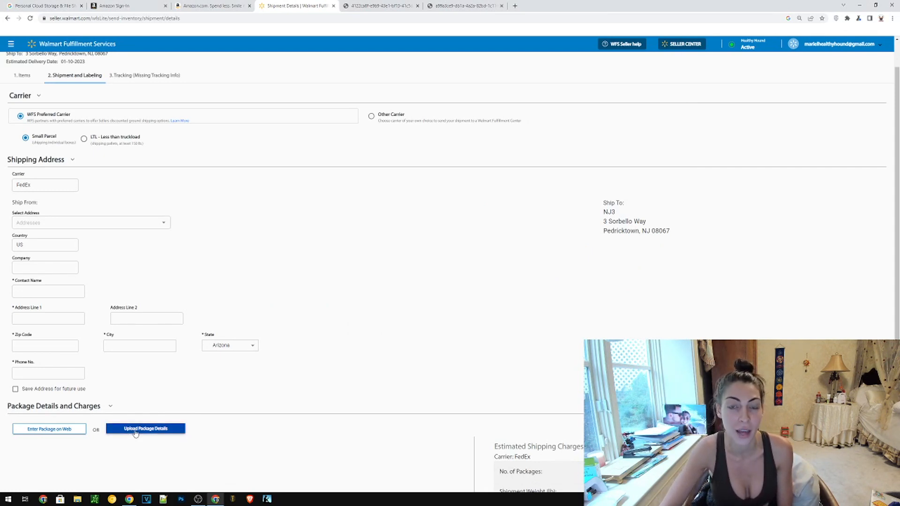
Enter the package details on the web: box weight 3.4 lb, length 14 in, width 10 in and height 6 in.
{"action": "left_click", "coordinate": [45, 429]}
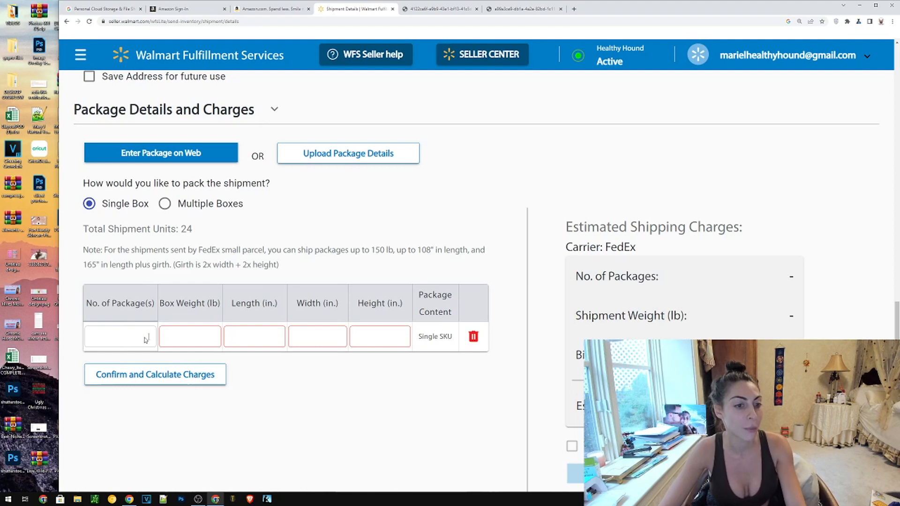
{"action": "left_click", "coordinate": [183, 336]}
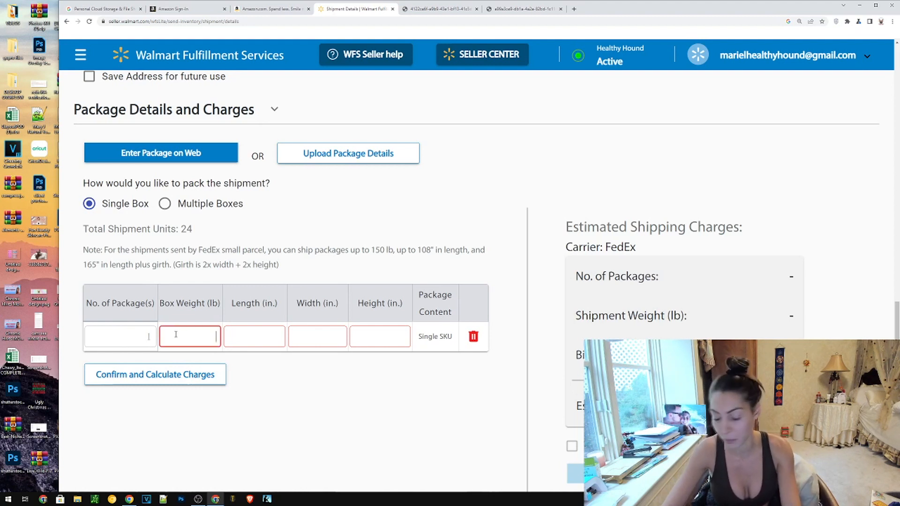
{"action": "type", "text": "3.4"}
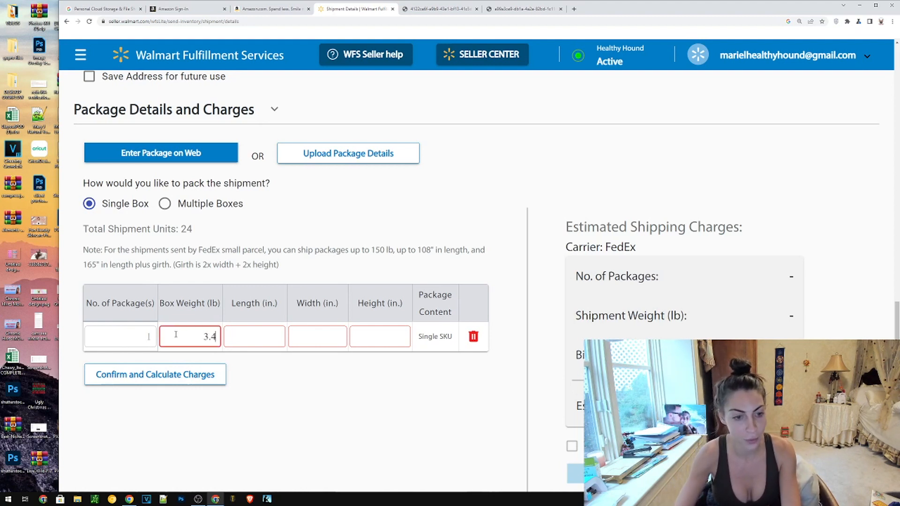
{"action": "left_click", "coordinate": [258, 336]}
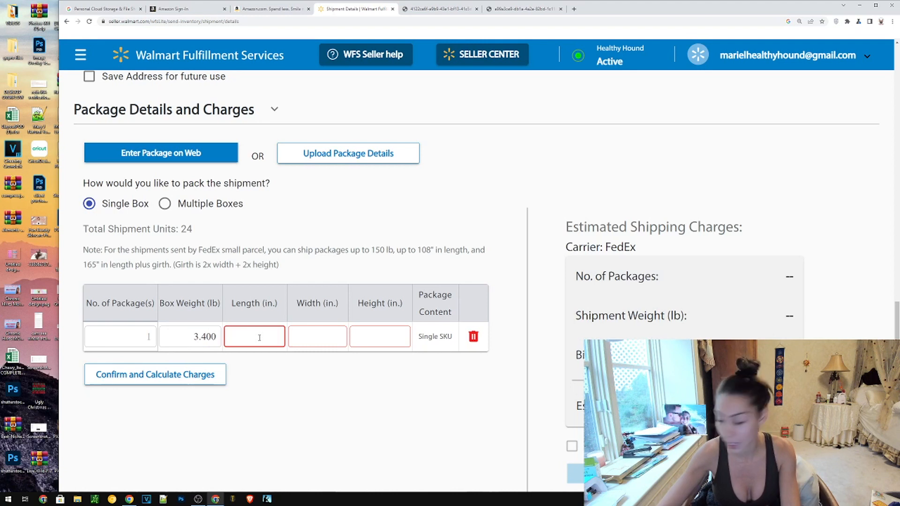
{"action": "type", "text": "14"}
{"action": "left_click", "coordinate": [318, 338]}
{"action": "type", "text": "10"}
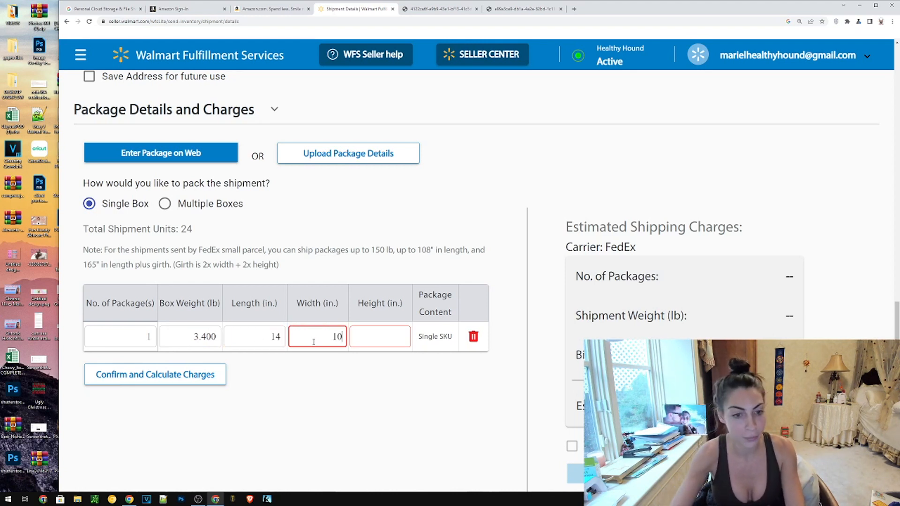
{"action": "left_click", "coordinate": [357, 336]}
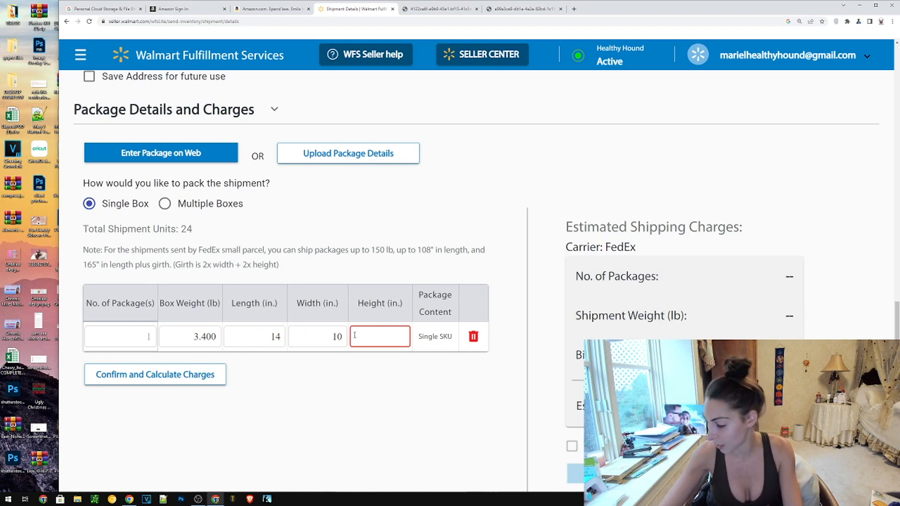
{"action": "type", "text": "6"}
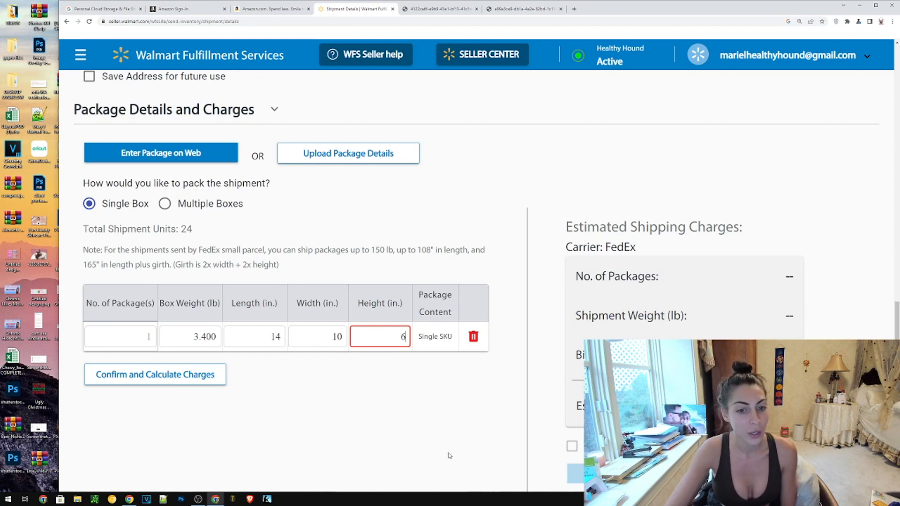
Calculate the shipping charges, agree to the WFS Preferred Carrier terms and accept the charges.
{"action": "left_click", "coordinate": [571, 446]}
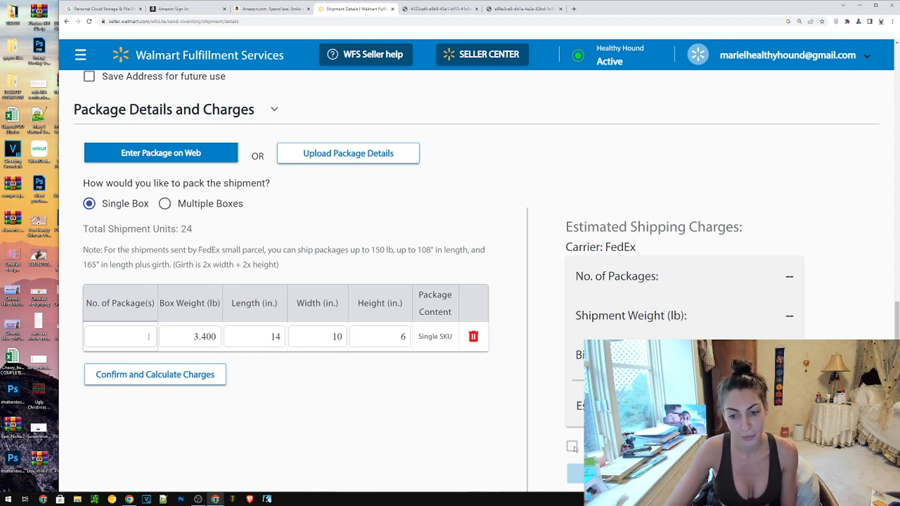
{"action": "left_click", "coordinate": [210, 374]}
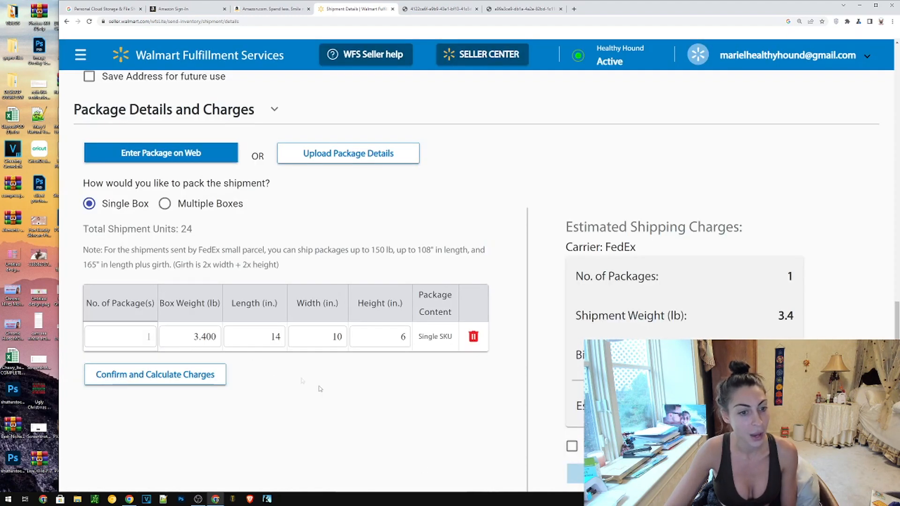
{"action": "scroll", "coordinate": [507, 402], "scroll_direction": "down", "scroll_amount": 1}
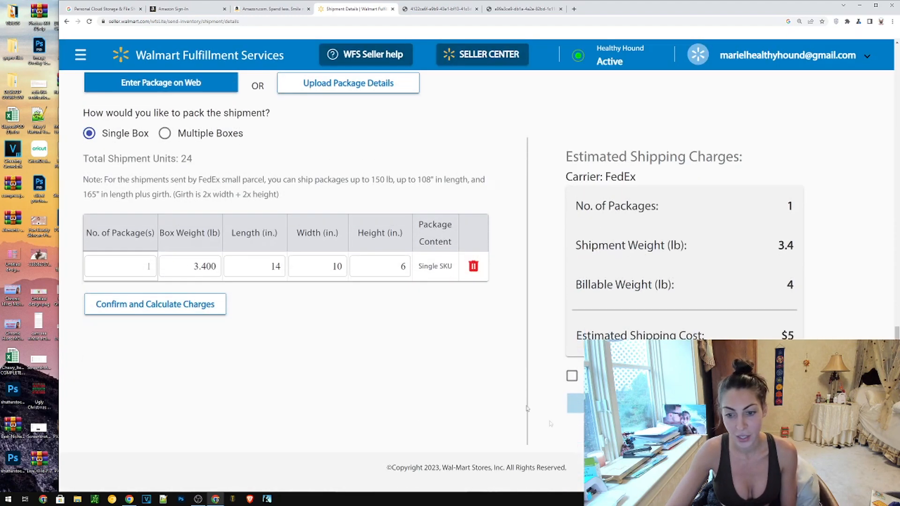
{"action": "left_click", "coordinate": [572, 375]}
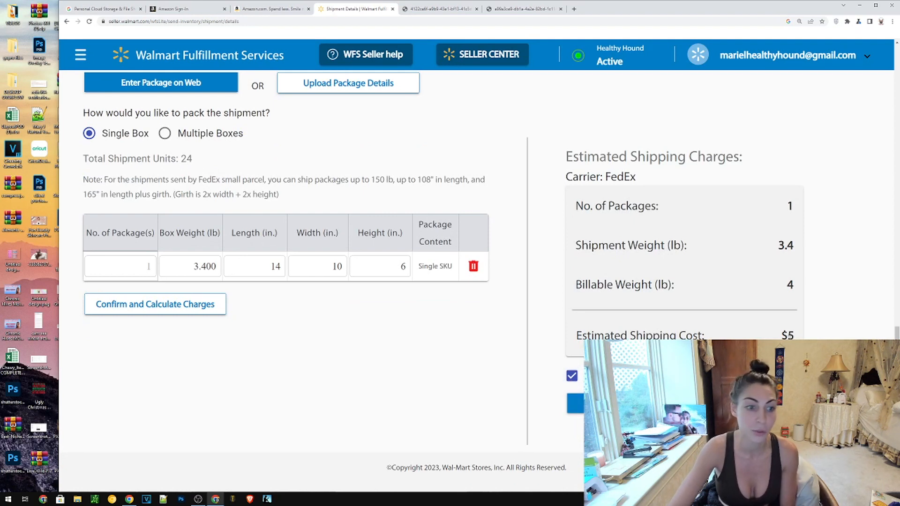
{"action": "left_click", "coordinate": [600, 404]}
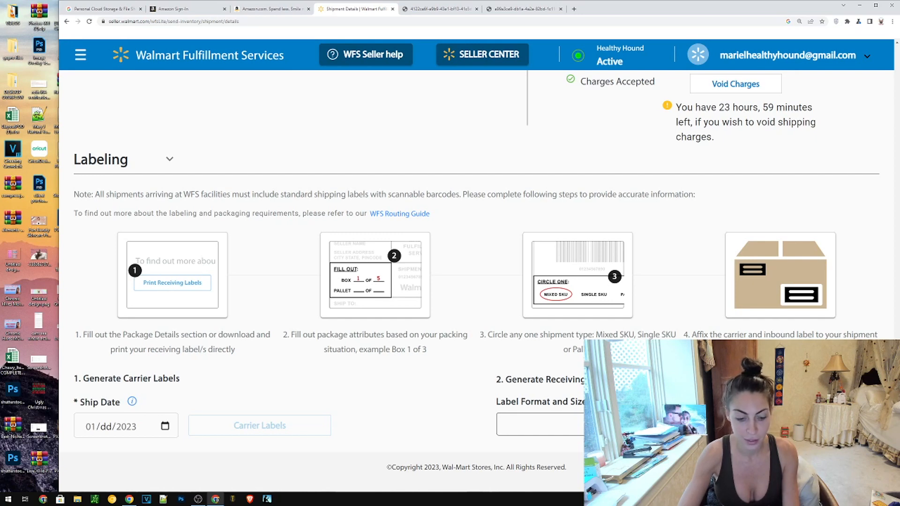
Set the ship date for the carrier labels to 01/03/2023.
{"action": "key", "text": "ctrl+minus"}
{"action": "key", "text": "ctrl+minus"}
{"action": "key", "text": "ctrl+minus"}
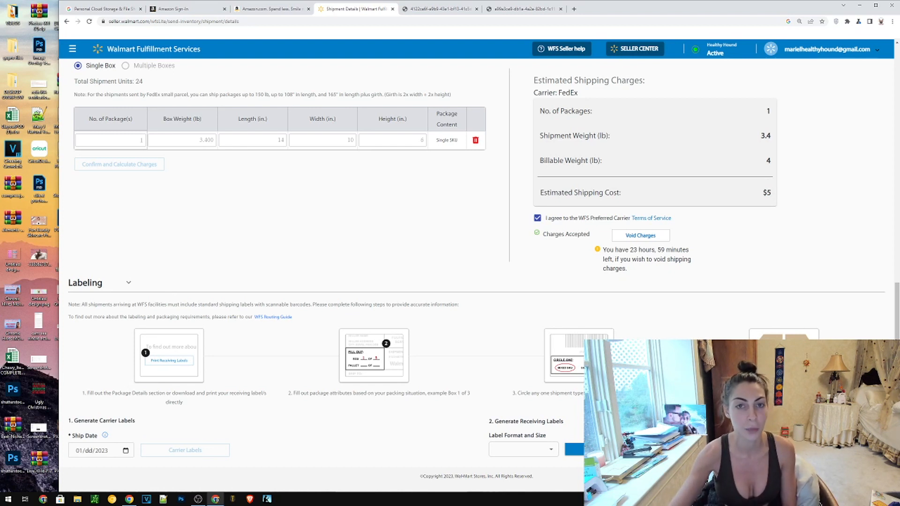
{"action": "left_click", "coordinate": [125, 451]}
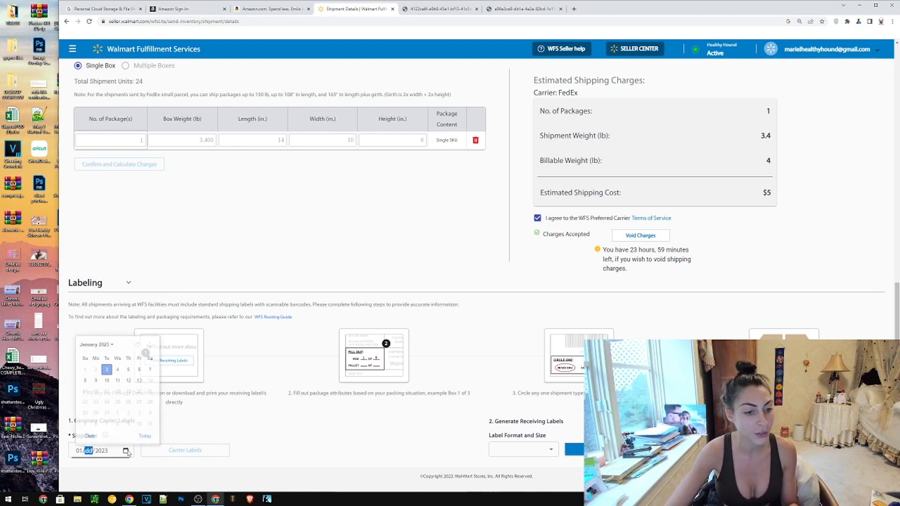
{"action": "left_click", "coordinate": [107, 370]}
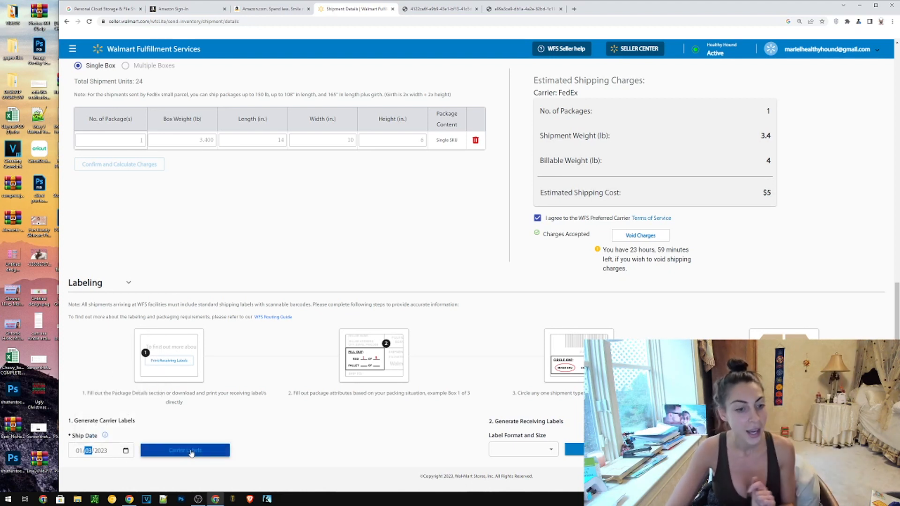
Generate the receiving label as PDF: 4 in. x 6 in. and return to the shipment details.
{"action": "left_click", "coordinate": [541, 453]}
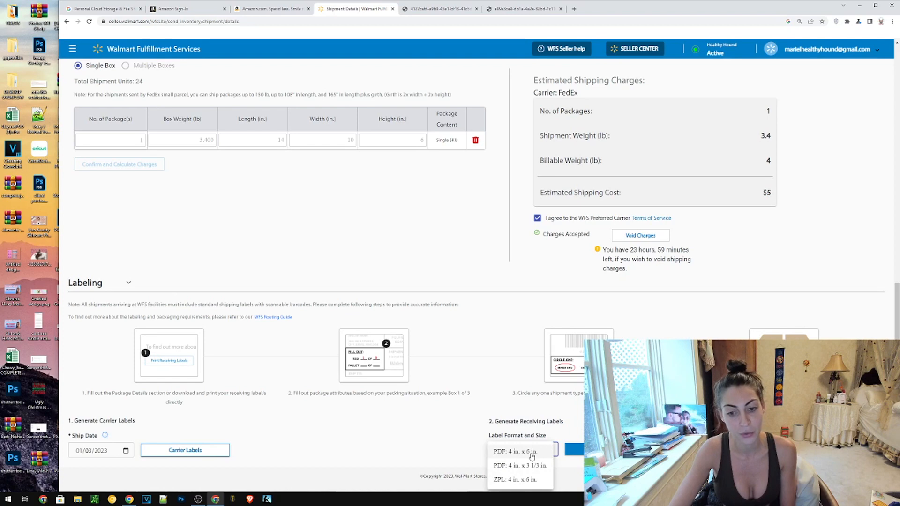
{"action": "left_click", "coordinate": [531, 453]}
{"action": "left_click", "coordinate": [573, 449]}
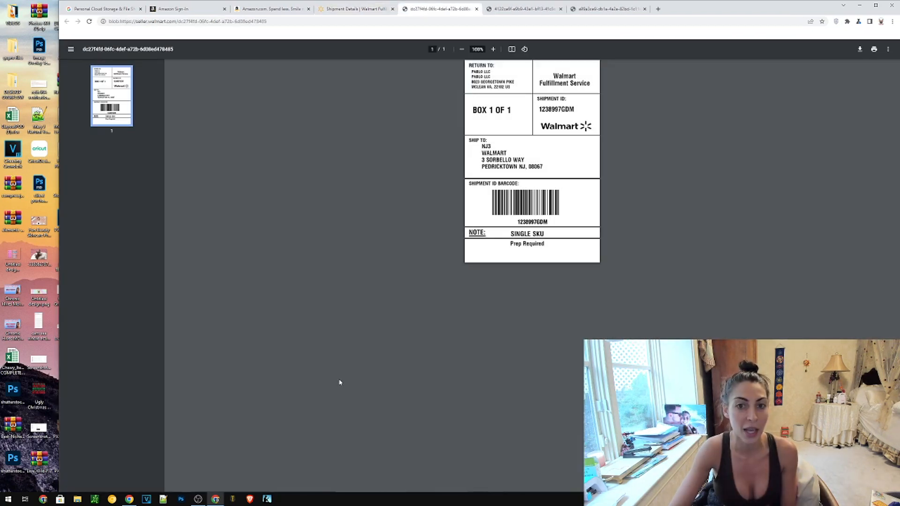
{"action": "left_click", "coordinate": [364, 11]}
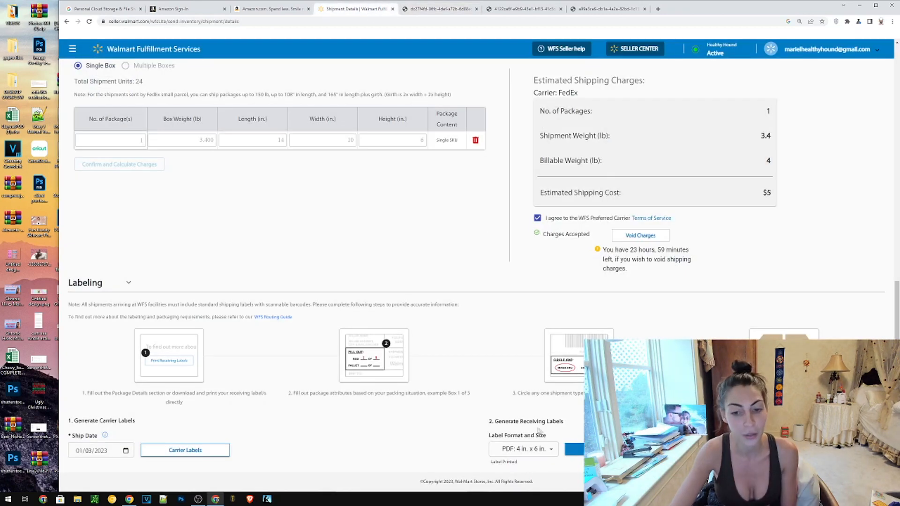